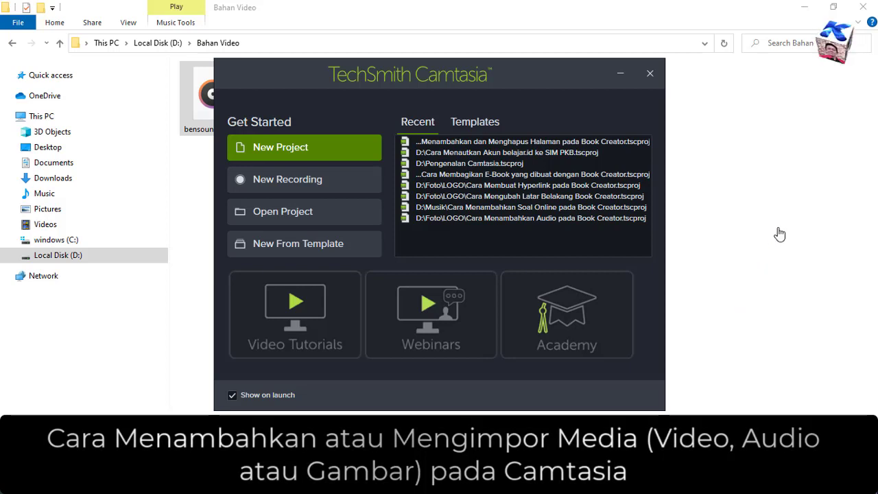
Create a new blank video project
click(295, 153)
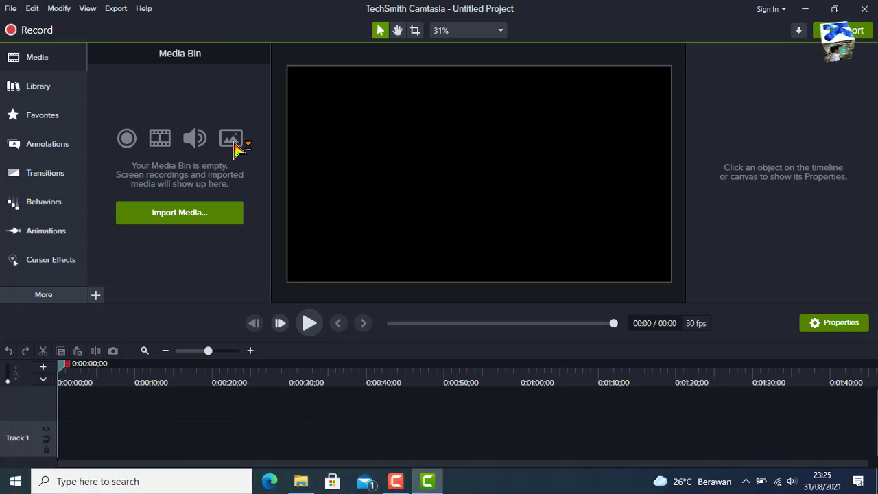
click(187, 218)
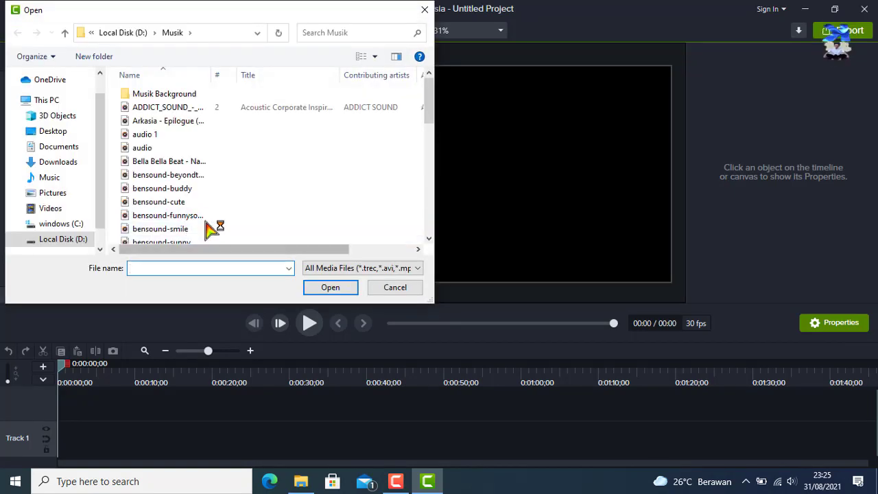
click(392, 287)
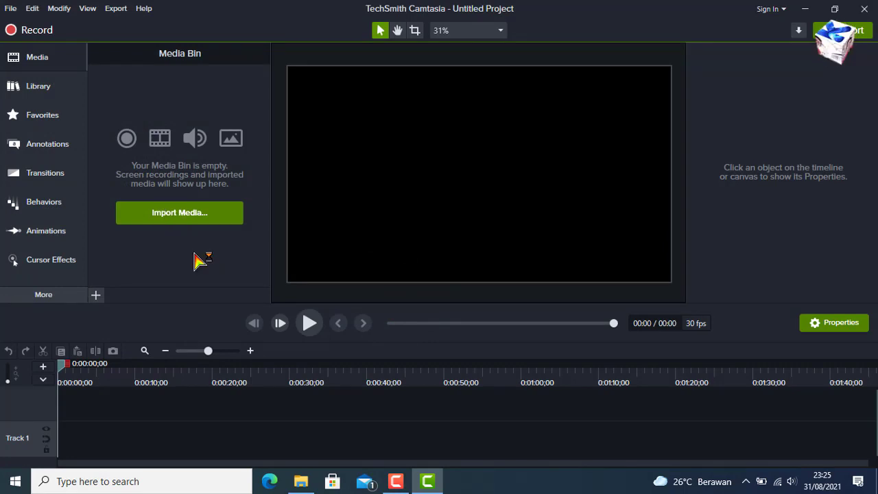
click(49, 62)
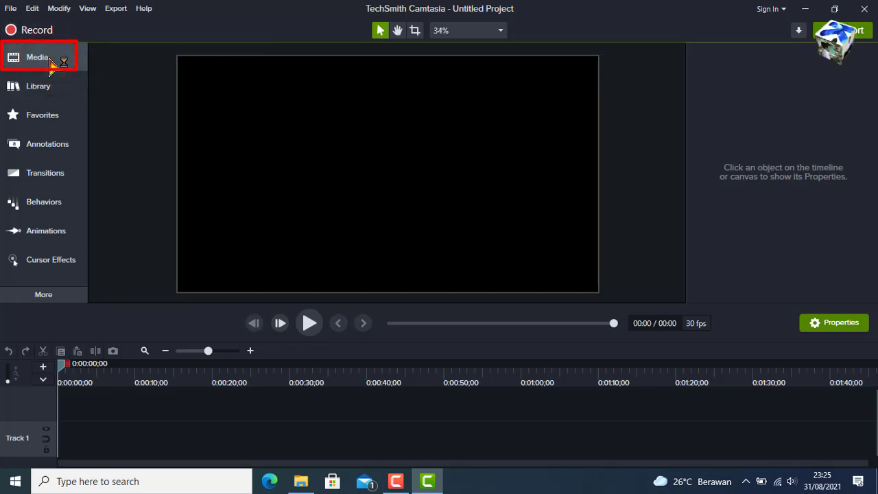
click(49, 62)
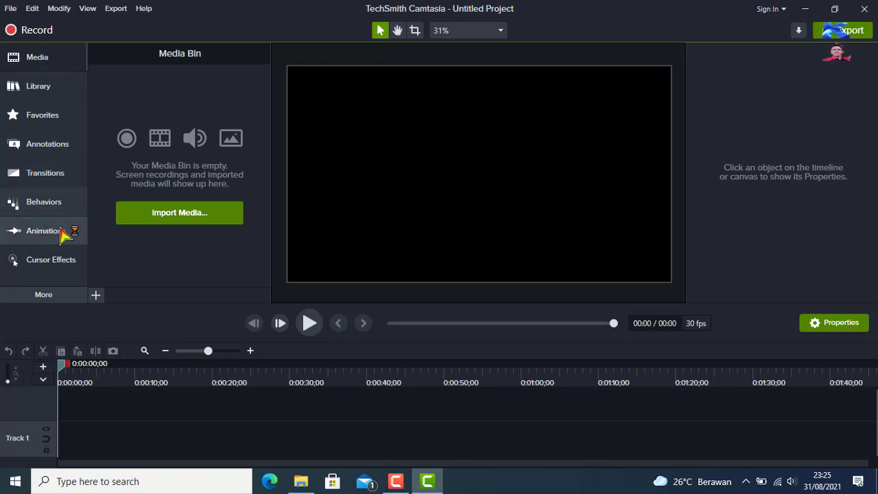
Import the bensound-buddy audio file from the Bahan Video folder on Local Disk (D:) into the Media Bin
click(65, 296)
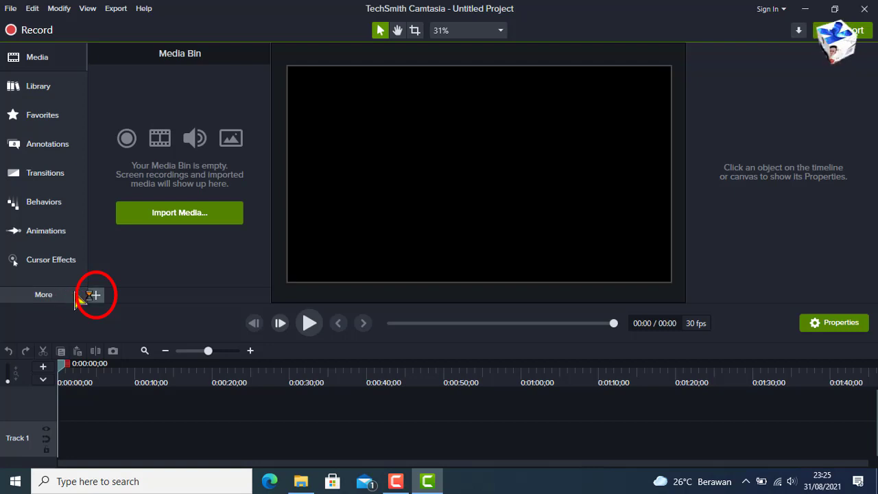
click(97, 297)
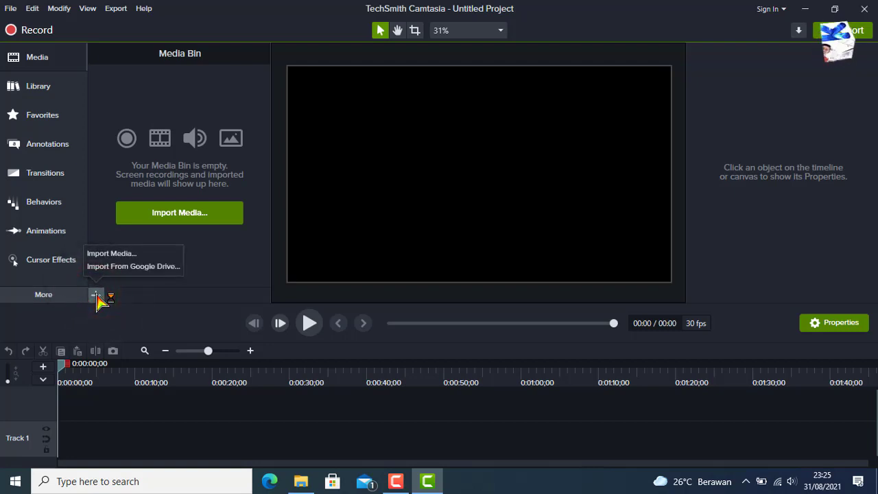
click(106, 254)
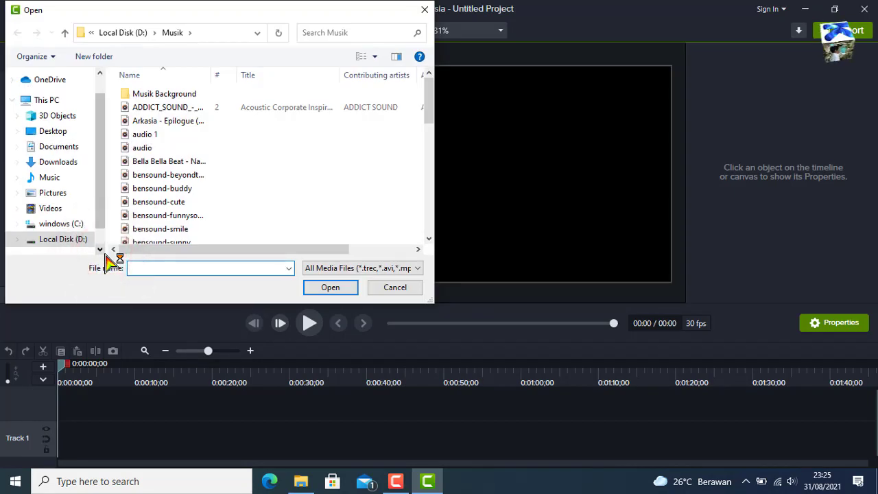
click(70, 240)
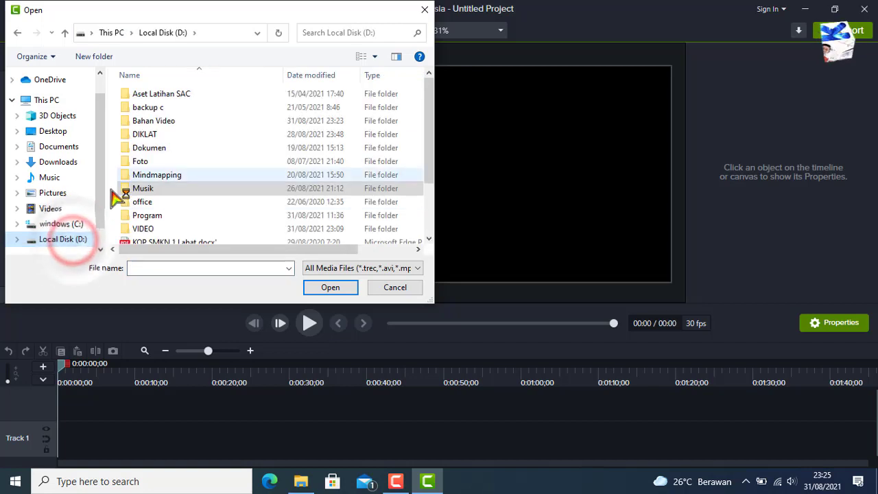
click(160, 121)
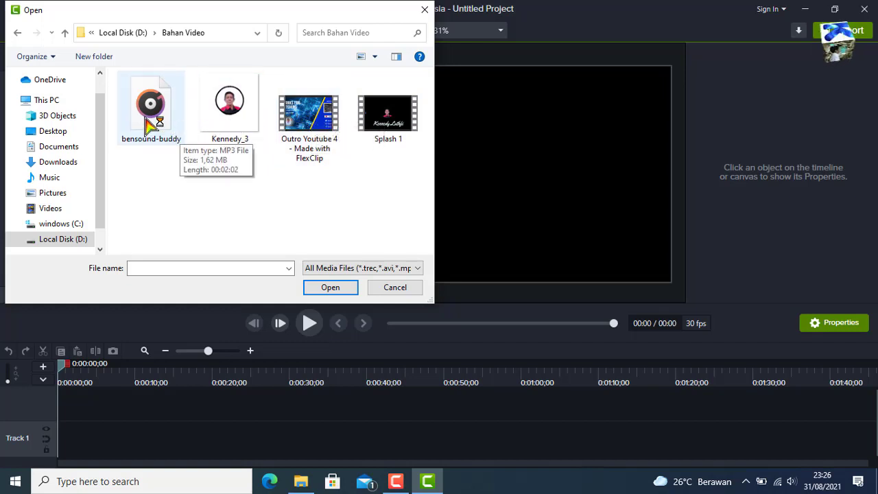
click(146, 118)
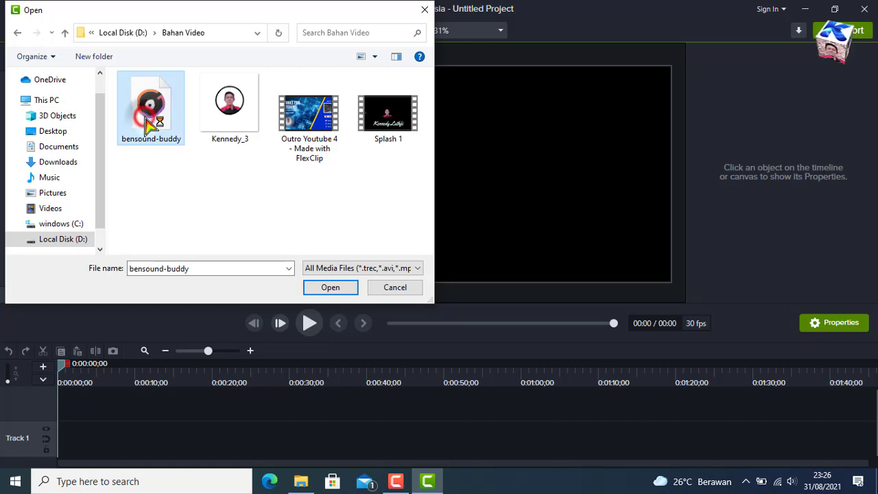
click(329, 287)
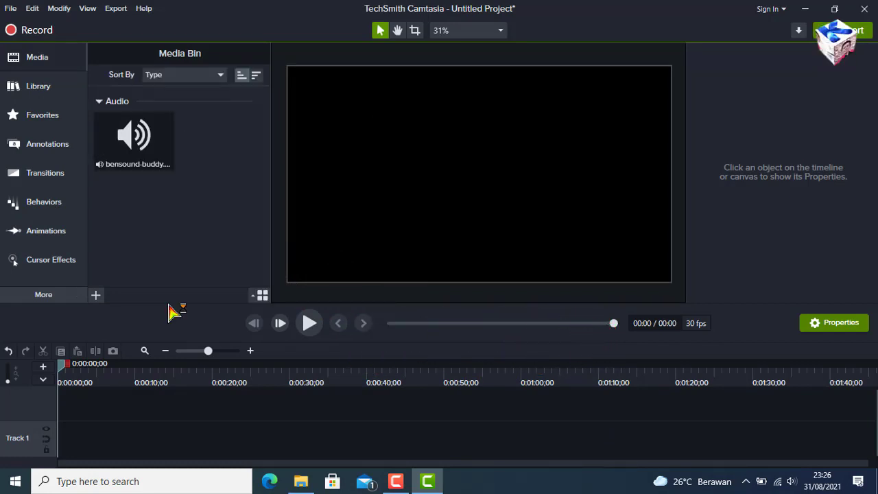
Import the circular portrait PNG image from the Bahan Video folder into the Media Bin
click(95, 296)
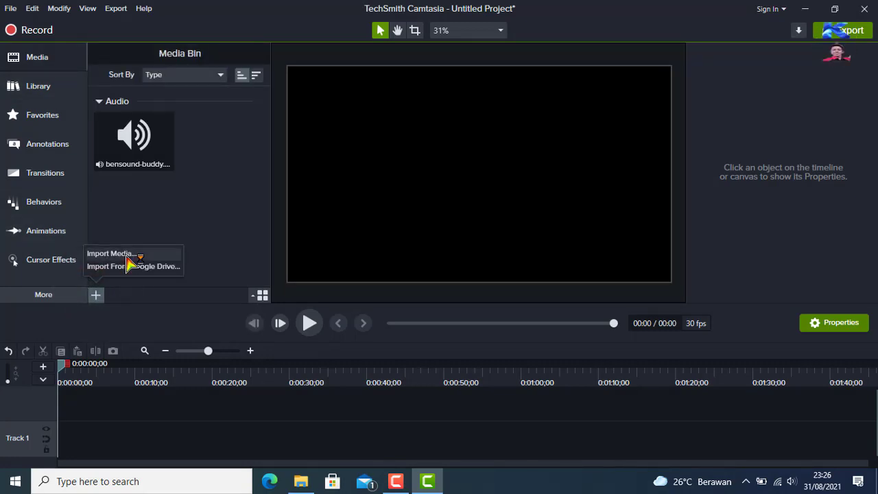
click(125, 254)
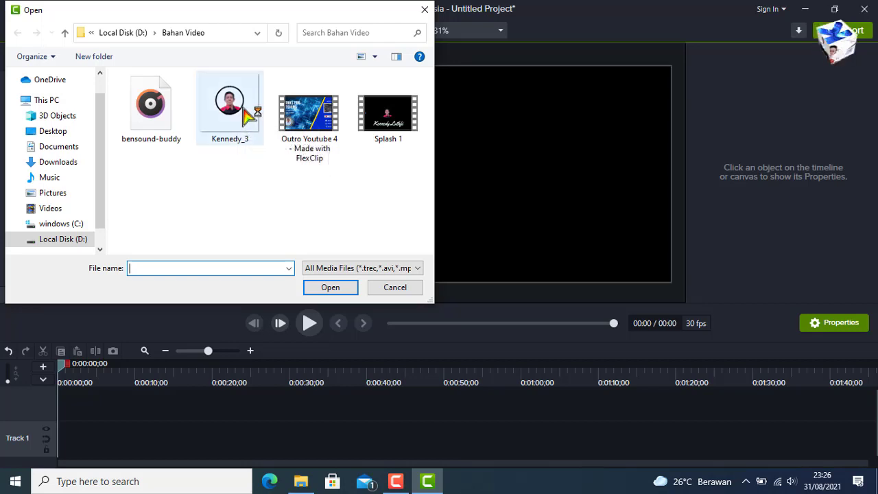
drag(247, 110, 286, 196)
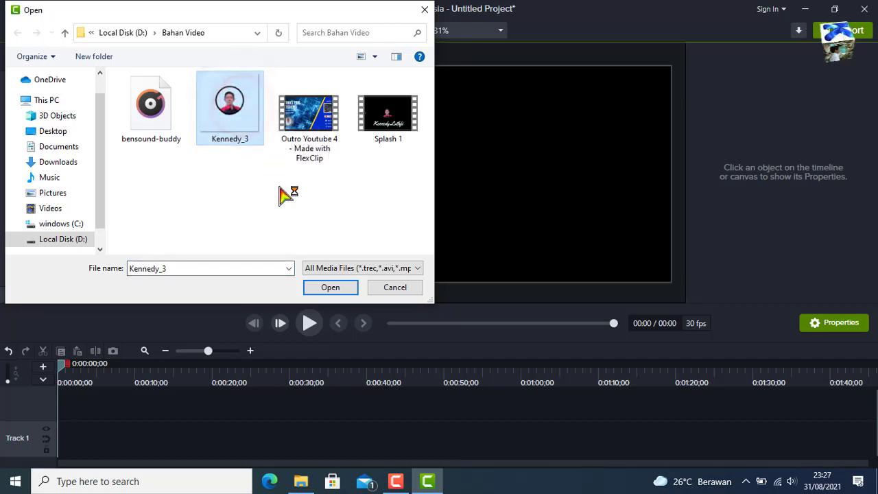
click(329, 288)
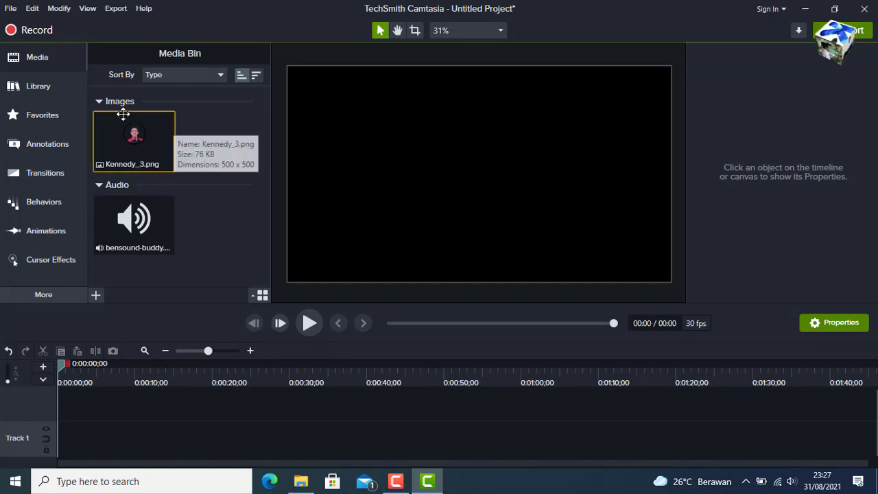
drag(121, 112, 122, 112)
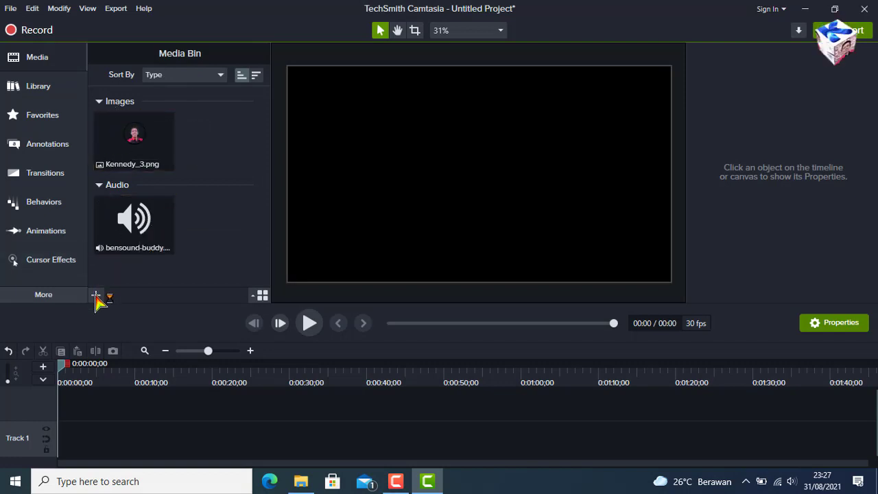
Import the videos Outro Youtube 4 - Made with FlexClip and Splash 1 together into the Media Bin
click(96, 295)
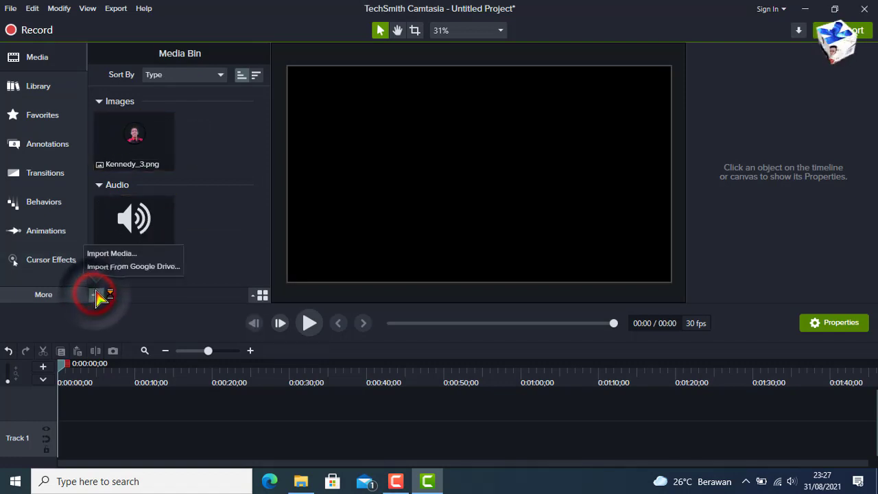
click(102, 254)
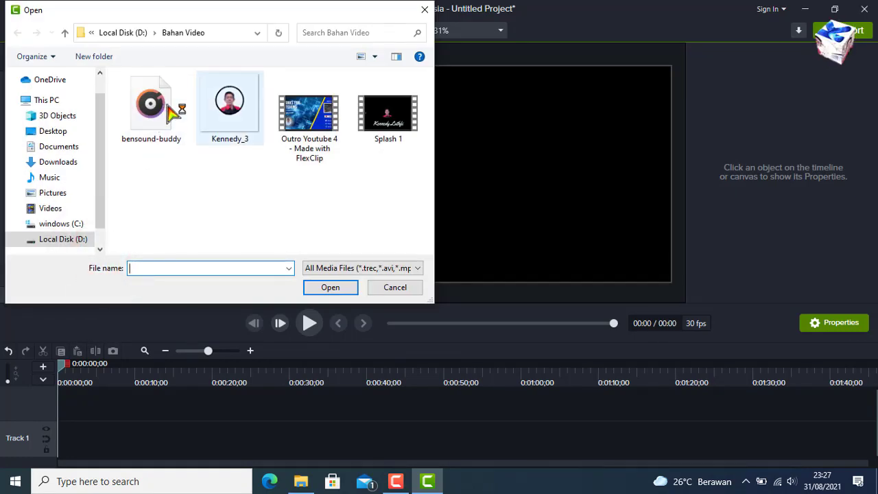
click(309, 120)
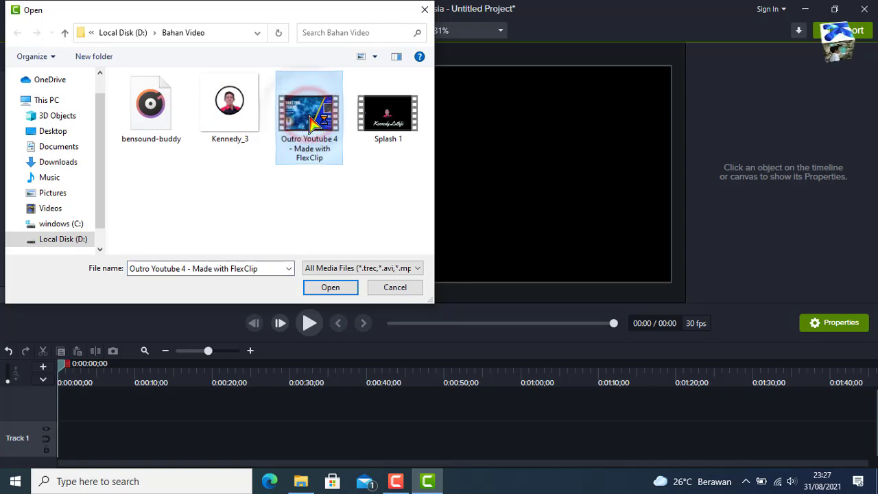
key(shift+Right)
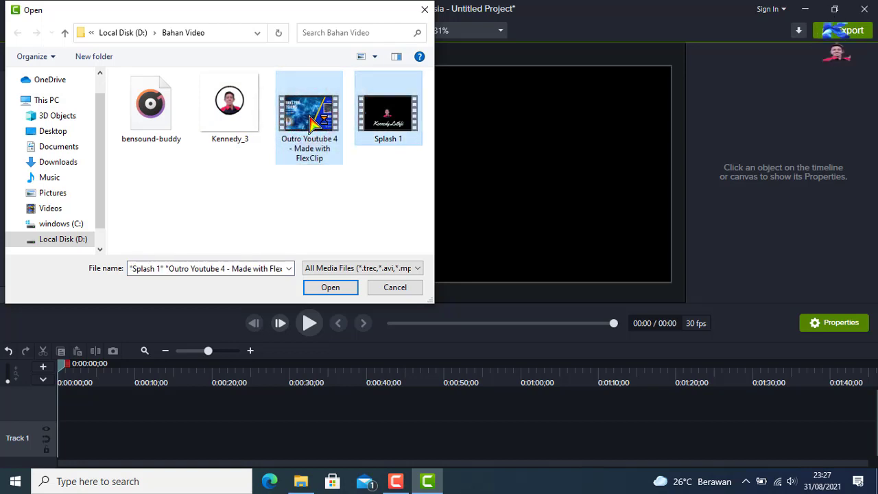
click(330, 289)
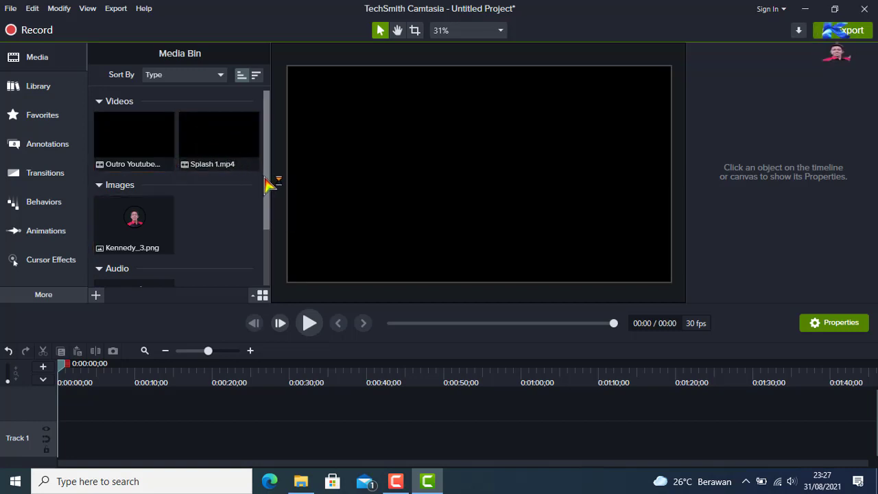
drag(267, 185, 277, 157)
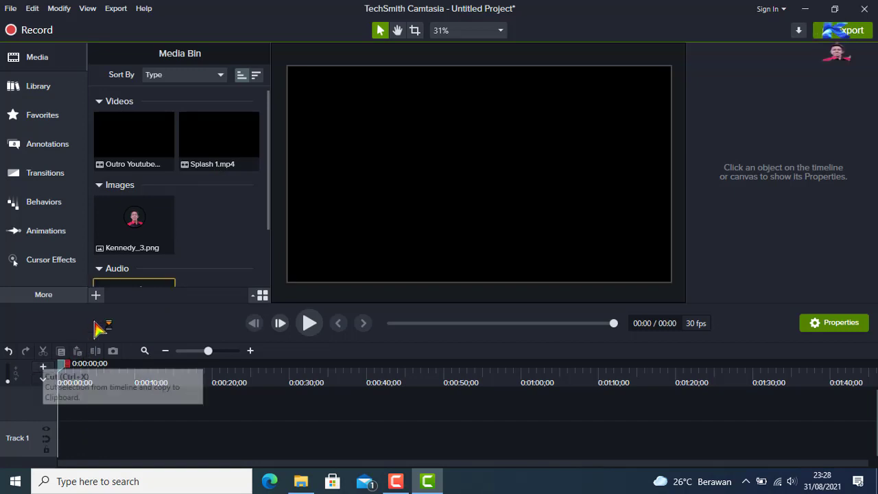
Place the Splash 1.mp4 video at the very start of Track 1 on the timeline
click(222, 132)
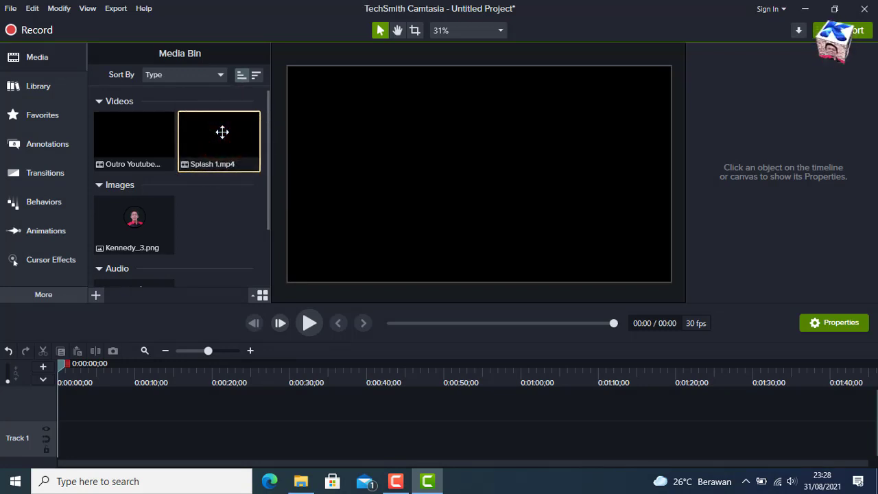
drag(220, 136, 117, 426)
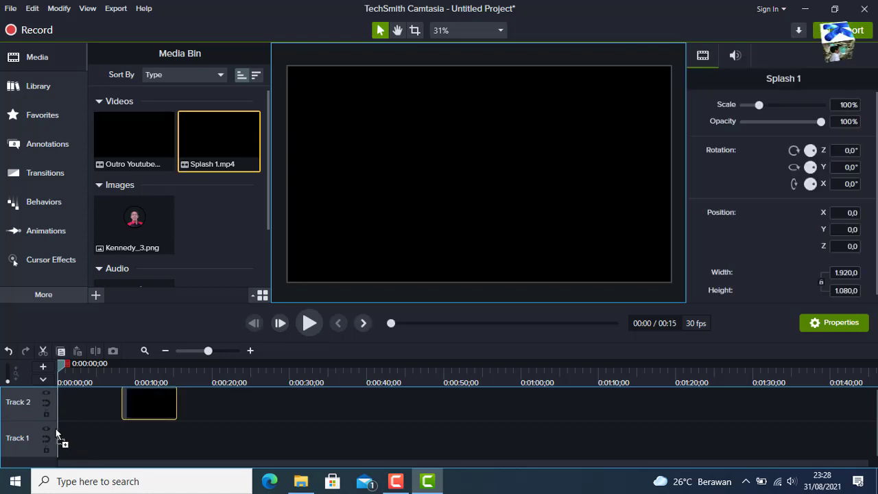
drag(55, 440, 56, 443)
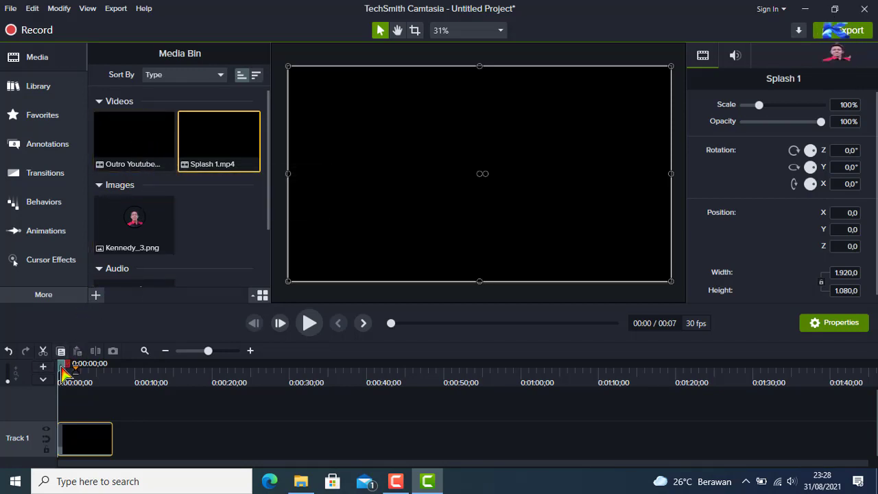
Move the playhead to 0:00:07;17, just past the Splash 1 clip, and add the Outro Youtube video to Track 1 there
drag(62, 368, 123, 384)
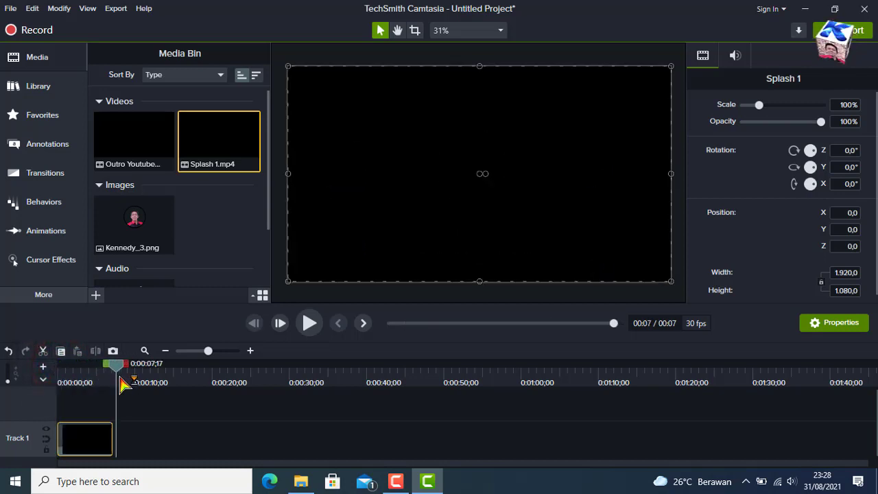
click(133, 443)
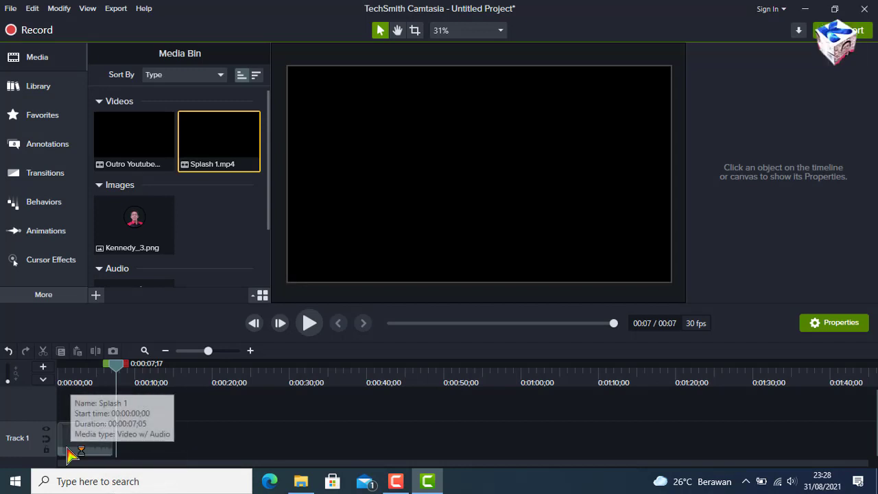
click(147, 446)
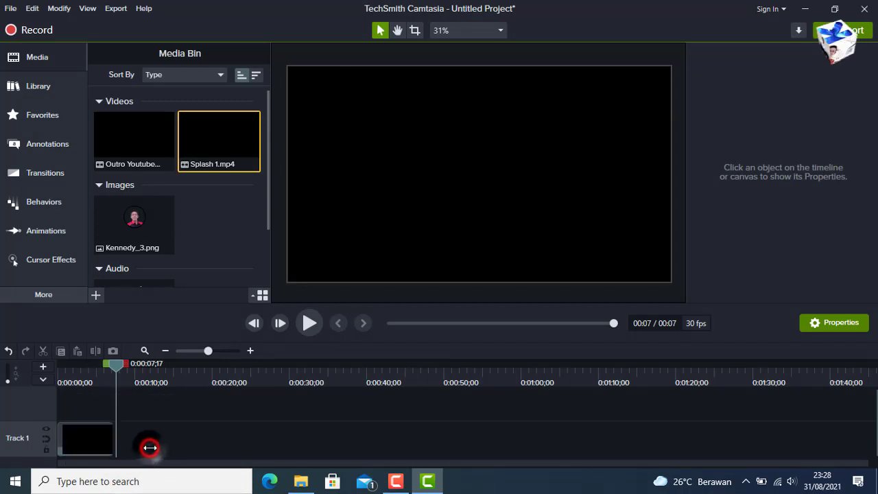
right_click(134, 134)
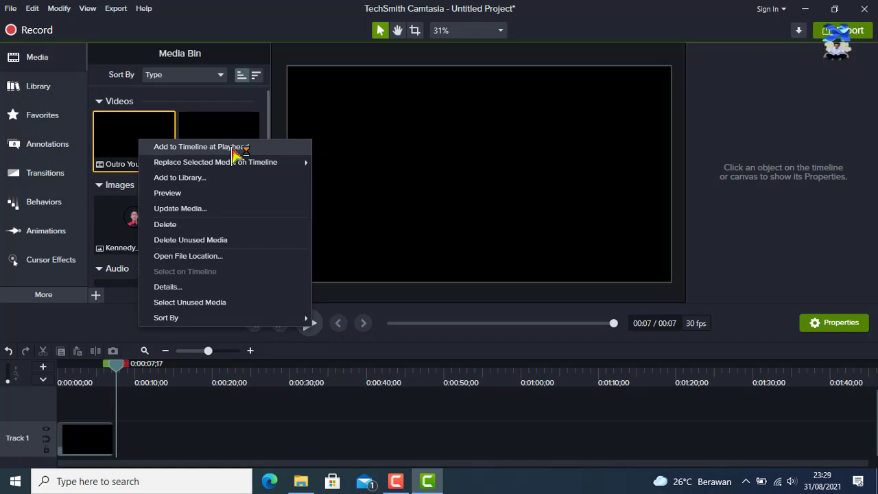
click(206, 147)
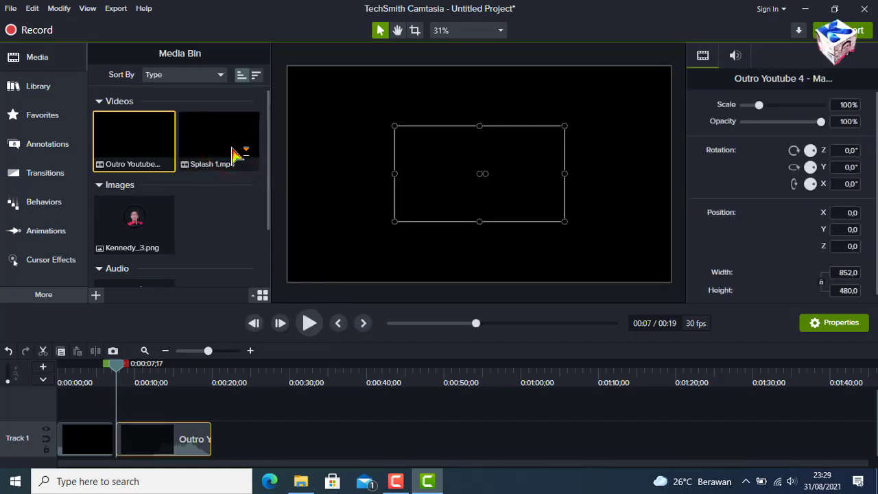
Shift the Outro Youtube clip on Track 1 so it sits directly against the end of the Splash 1 clip
click(157, 447)
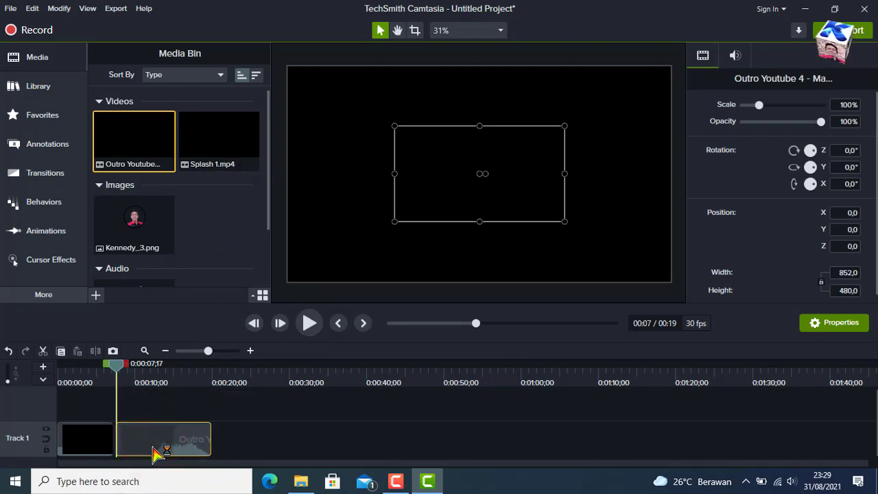
drag(153, 446, 148, 447)
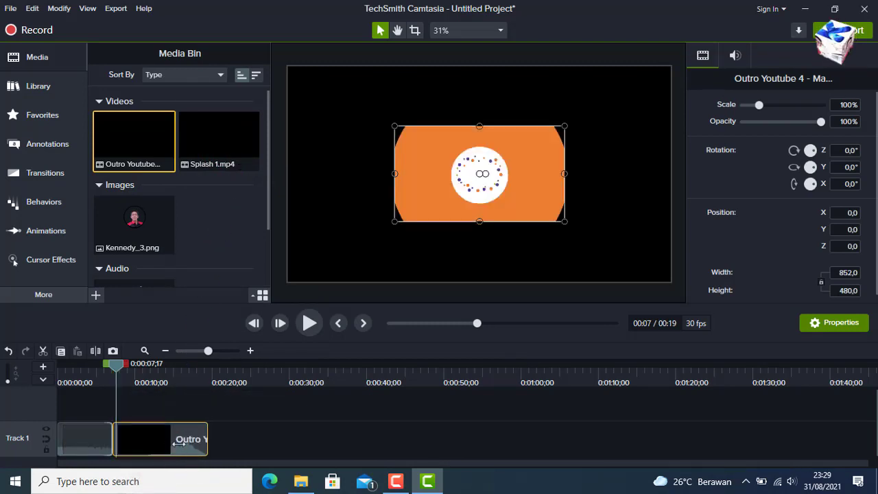
click(234, 445)
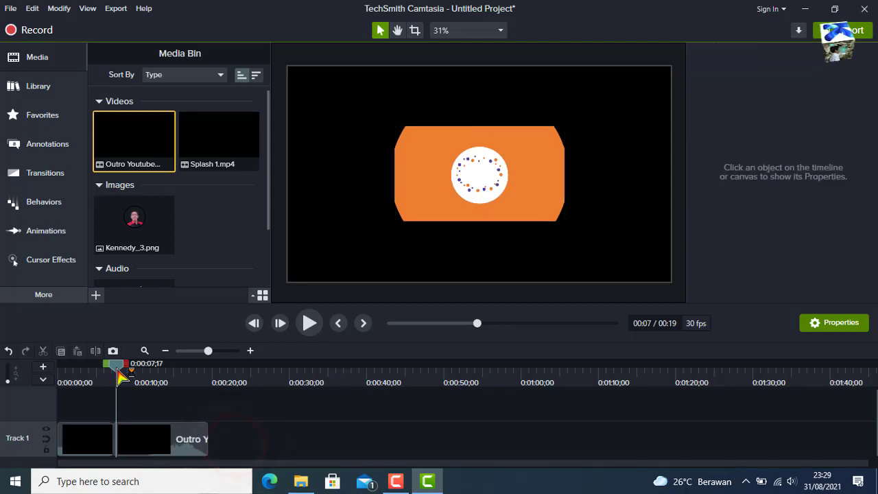
Preview the two Track 1 video clips from the start of the timeline, and return the playhead to 0:00:00;00
drag(116, 365, 48, 376)
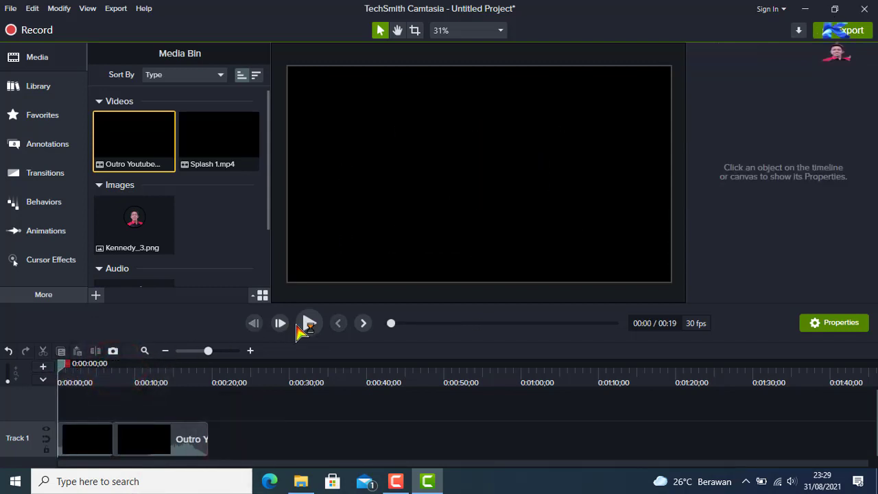
click(310, 324)
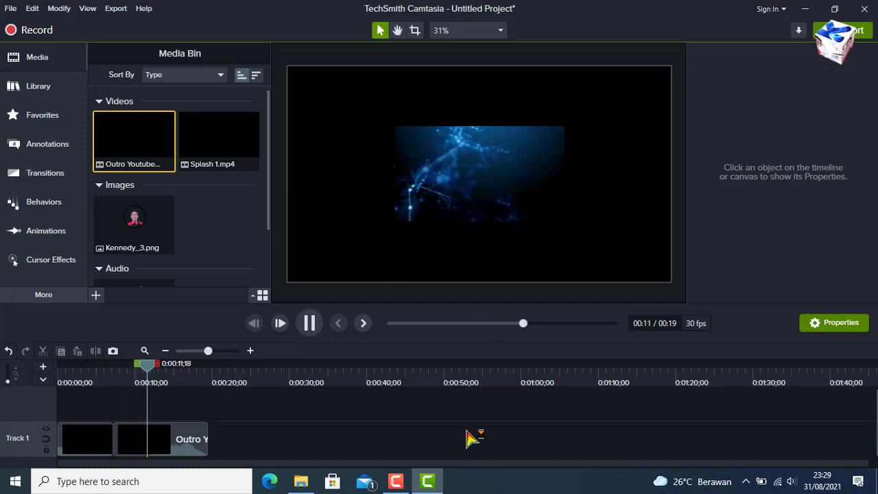
click(311, 324)
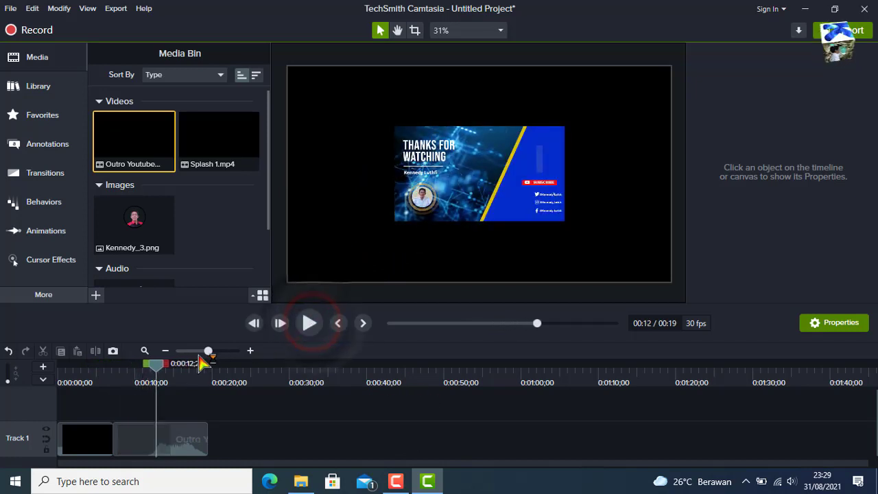
click(157, 366)
drag(124, 374, 51, 390)
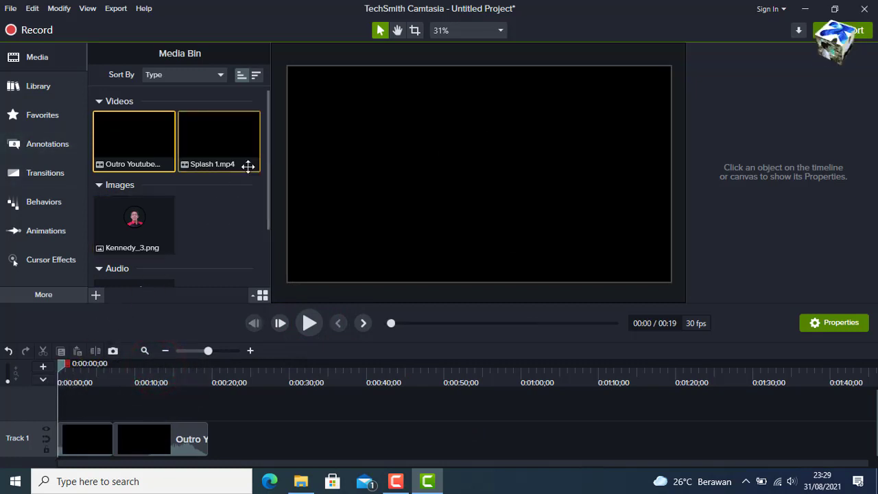
scroll(251, 176, down, 1)
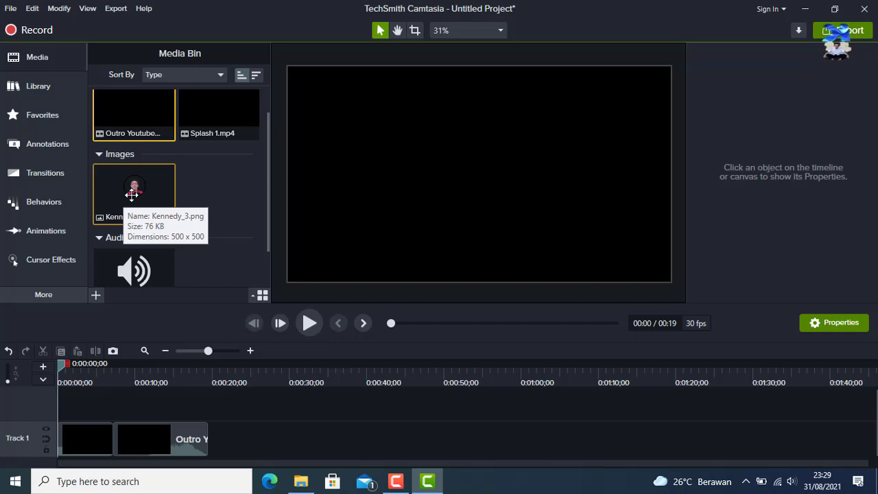
drag(132, 195, 117, 405)
click(114, 411)
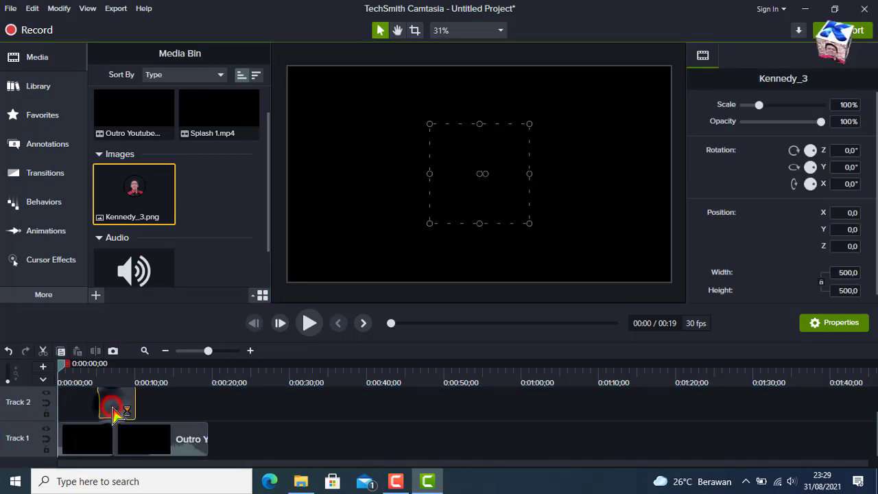
key(Delete)
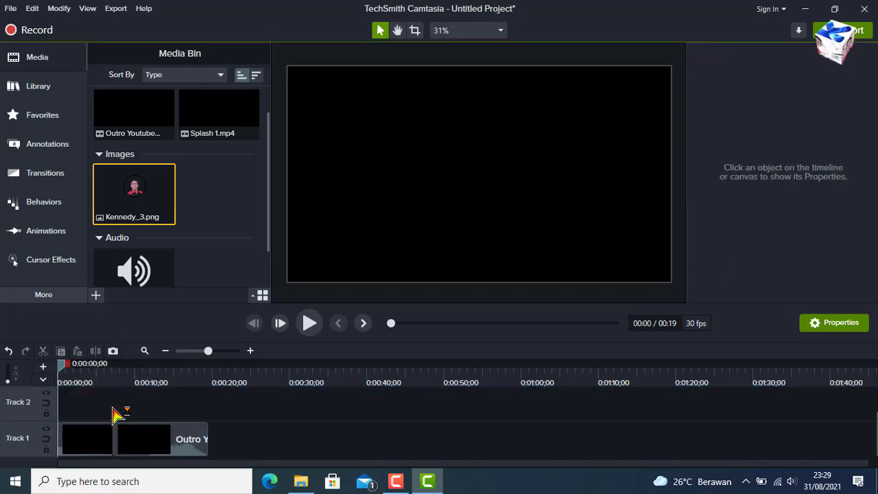
Add the portrait PNG image to Track 2 at the timeline start and extend it to the end of the Track 1 clips
right_click(160, 195)
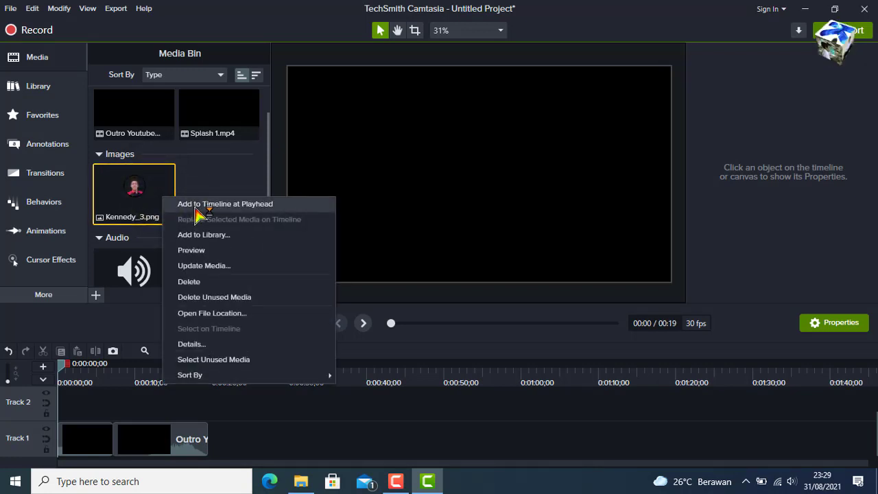
click(196, 207)
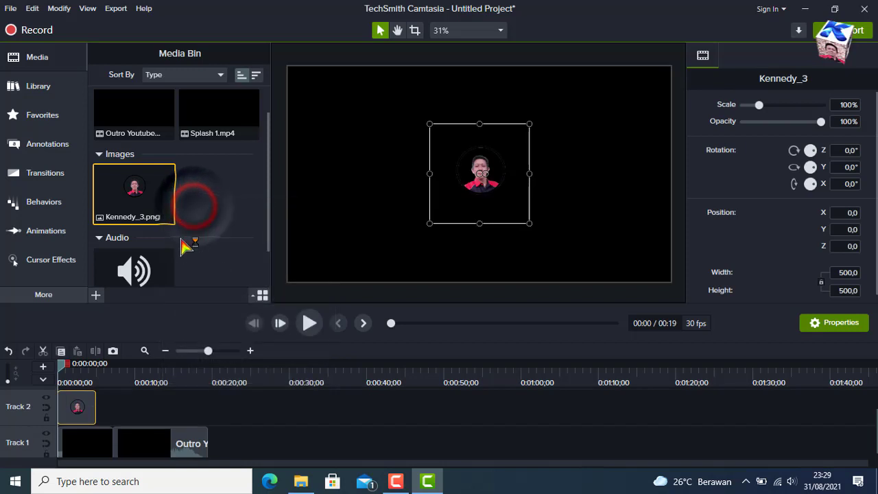
click(79, 406)
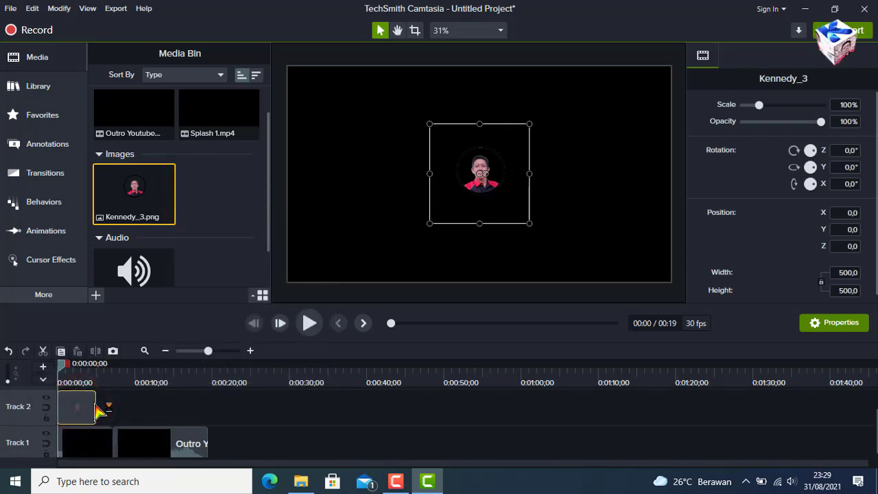
drag(94, 403, 213, 411)
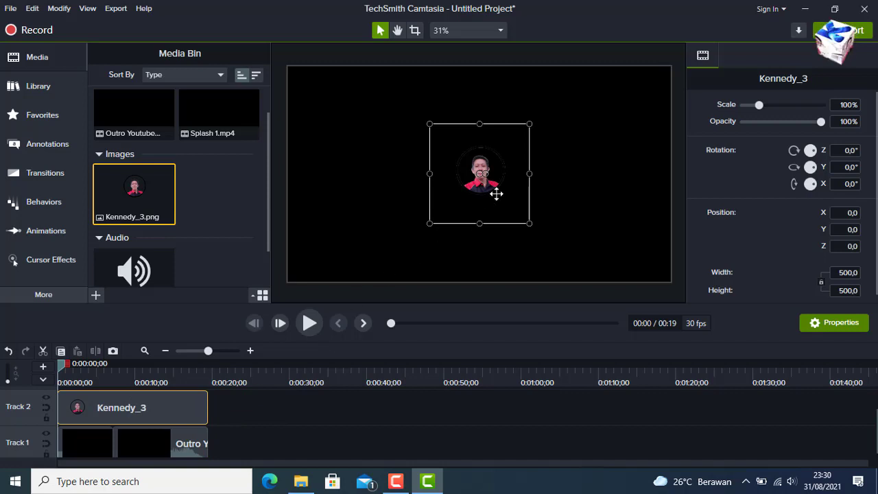
Move the portrait image to the canvas's upper-right corner, at about X 845, Y 432, and shrink it to about 70% scale
drag(499, 195, 658, 112)
drag(579, 143, 609, 111)
mouse_move(646, 78)
mouse_down()
mouse_move(640, 87)
mouse_move(648, 85)
mouse_up()
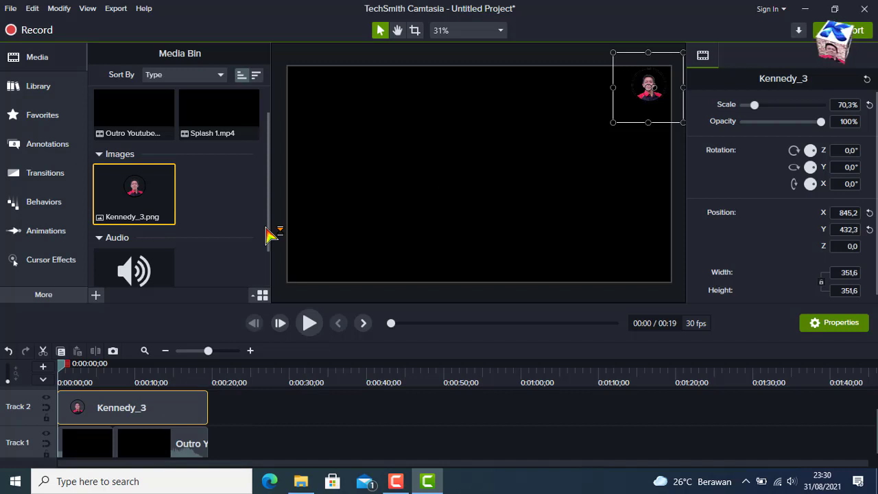
Add the bensound-buddy audio file to the timeline at the playhead, starting at 0:00:00;00 on Track 3
drag(269, 235, 268, 256)
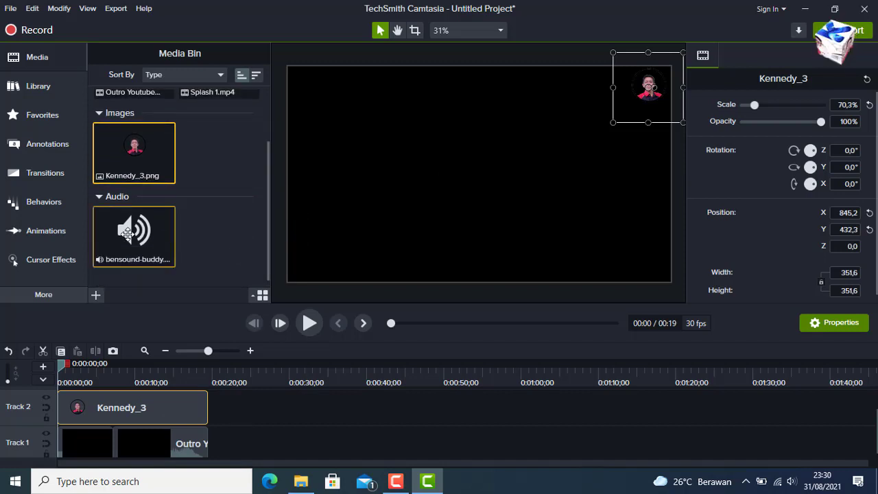
right_click(131, 238)
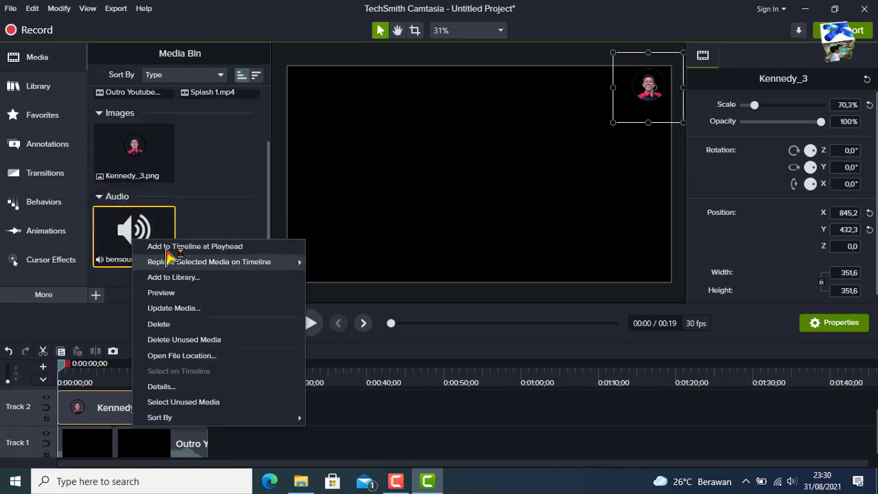
click(166, 247)
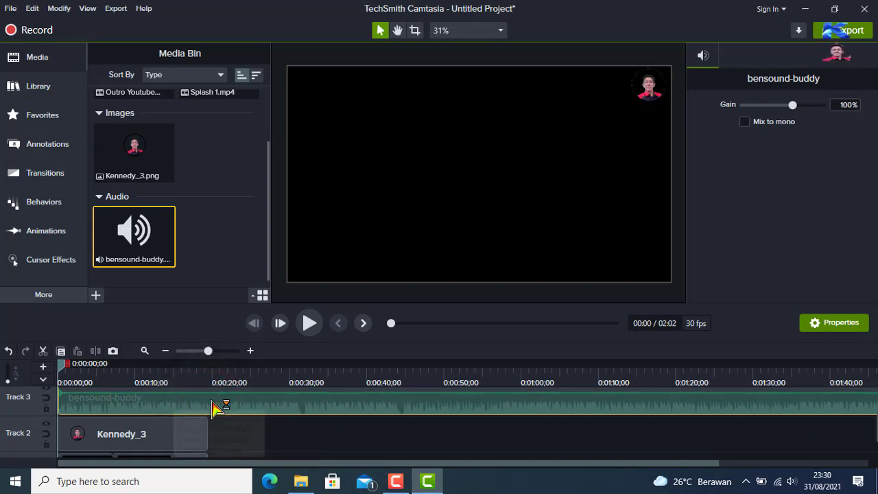
scroll(214, 408, up, 1)
scroll(206, 403, down, 1)
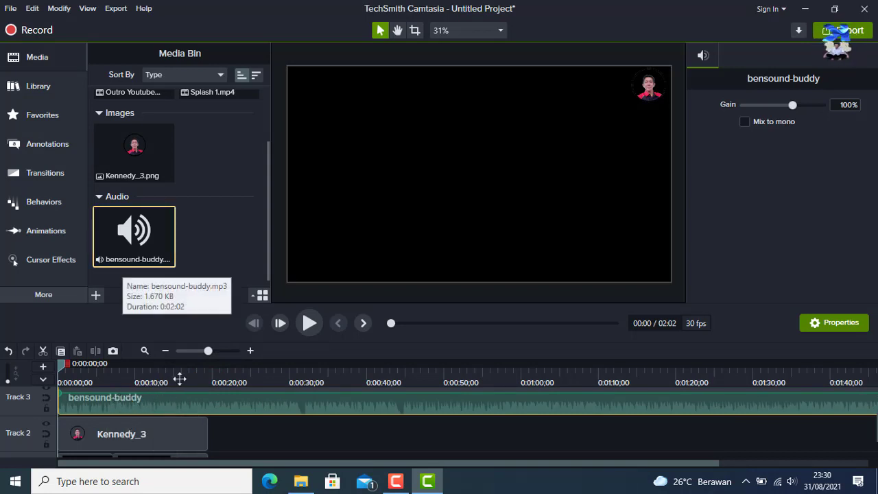
Split the bensound-buddy audio at 0:00:19;20, just past the end of the other clips, and delete the part after the split
click(213, 376)
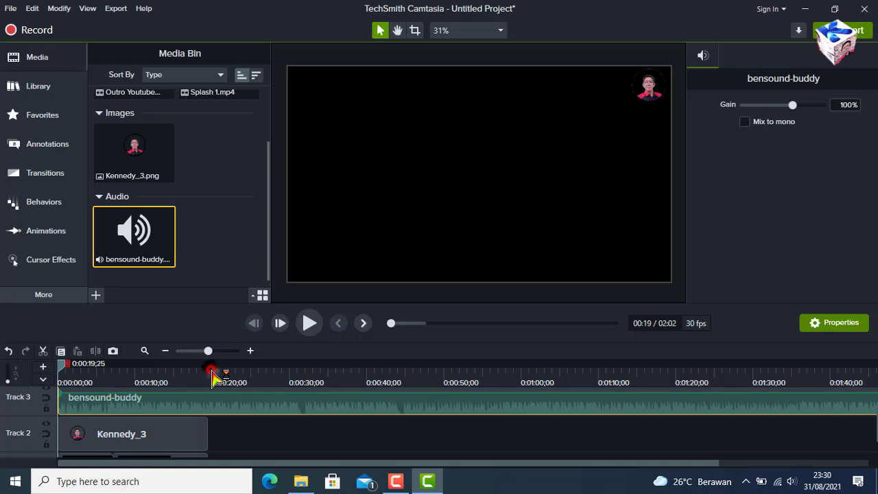
drag(213, 376, 213, 376)
right_click(210, 364)
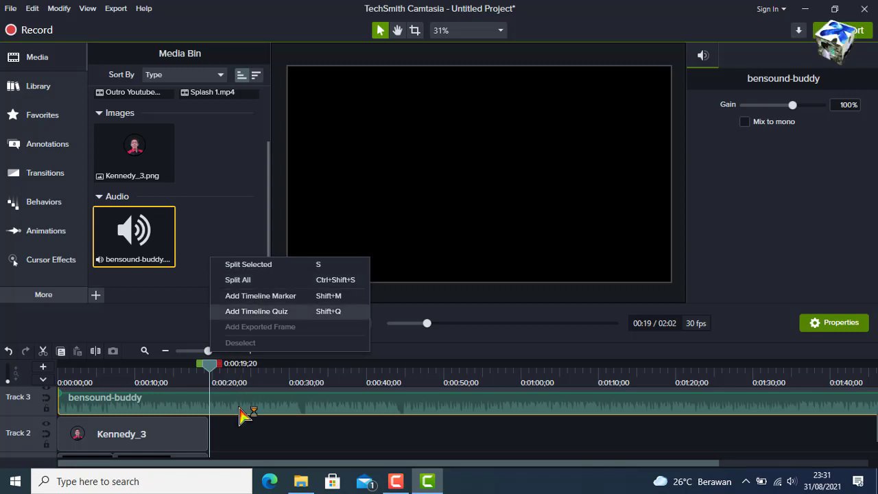
click(249, 265)
click(254, 406)
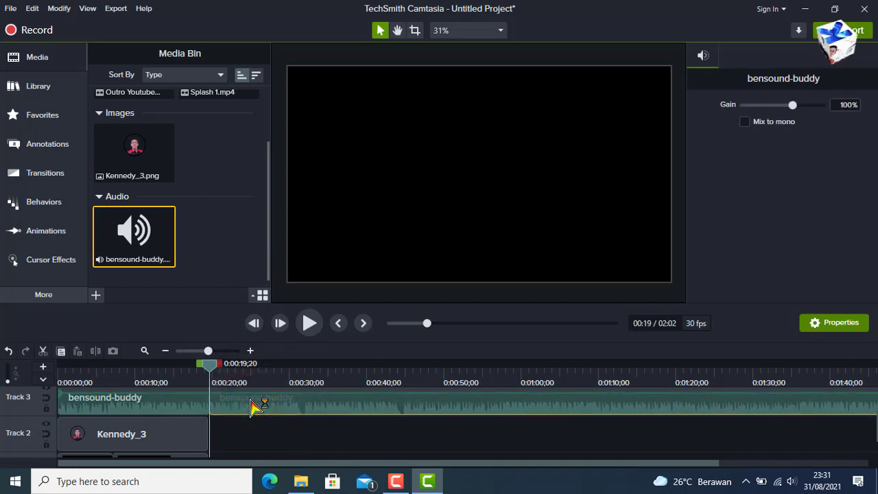
key(Delete)
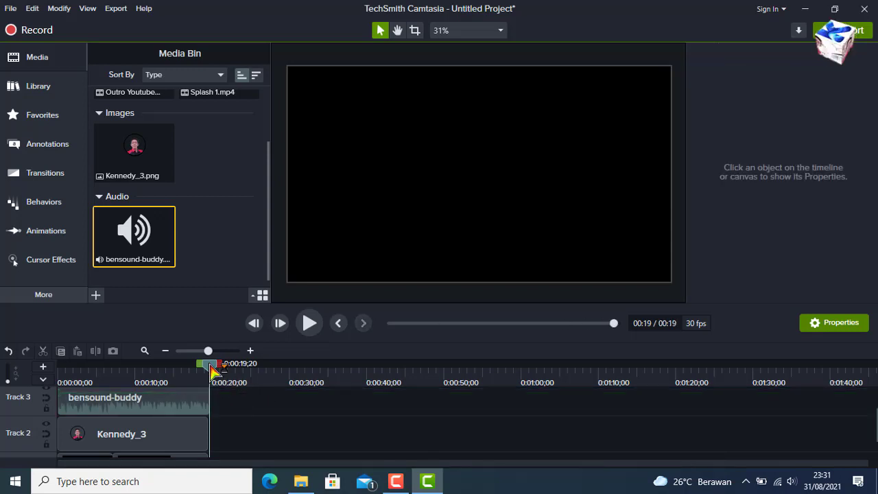
Play the project from the start of the timeline to check the videos, portrait image and music together, pausing during the outro
mouse_move(213, 371)
mouse_down()
mouse_move(206, 361)
mouse_move(216, 371)
mouse_up()
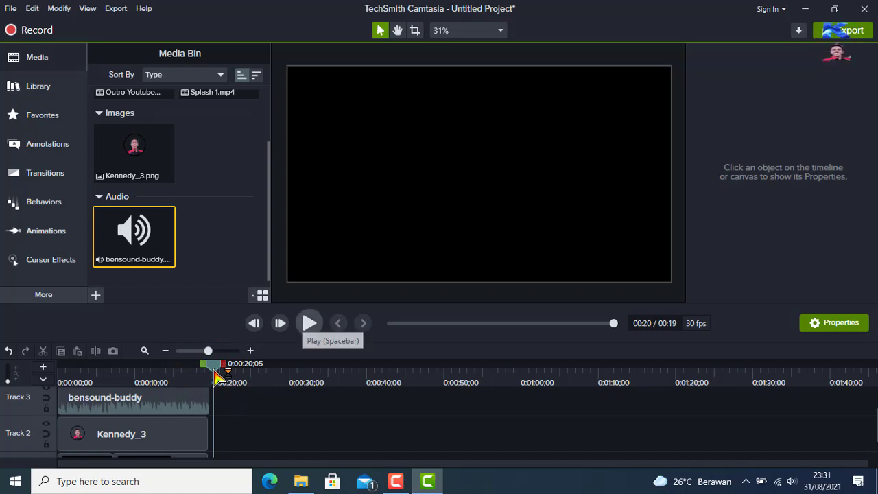
drag(214, 372, 48, 381)
click(309, 323)
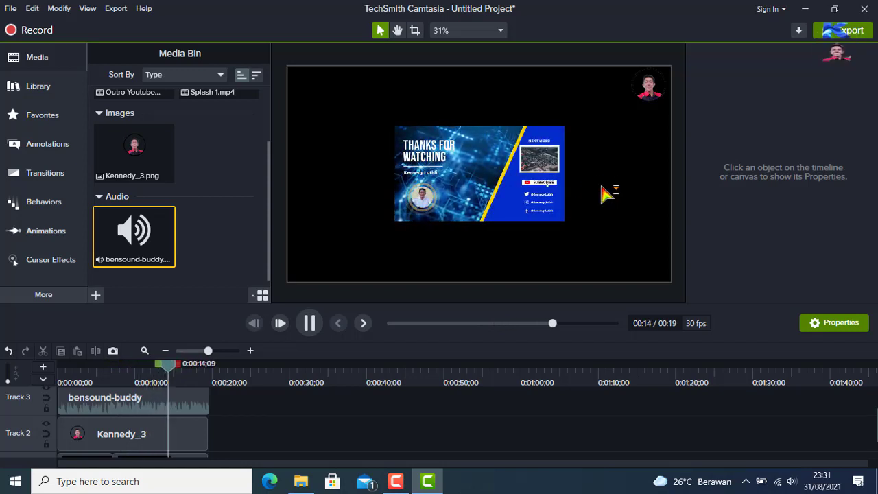
click(310, 324)
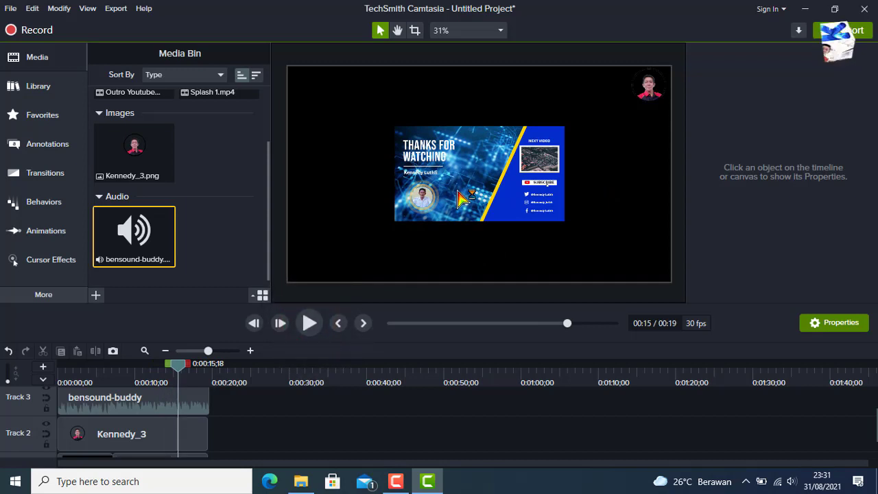
Enlarge the Outro Youtube clip to fill the whole canvas, at about 225% scale
click(460, 199)
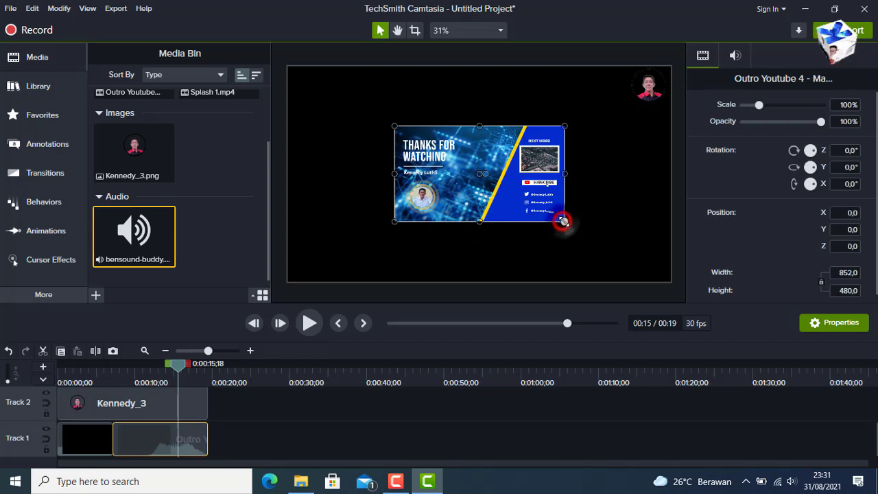
drag(563, 221, 661, 281)
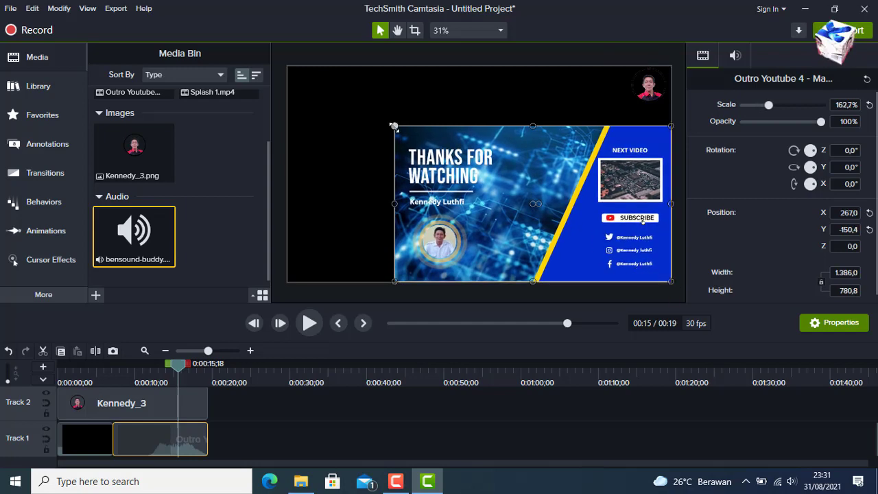
drag(393, 126, 317, 77)
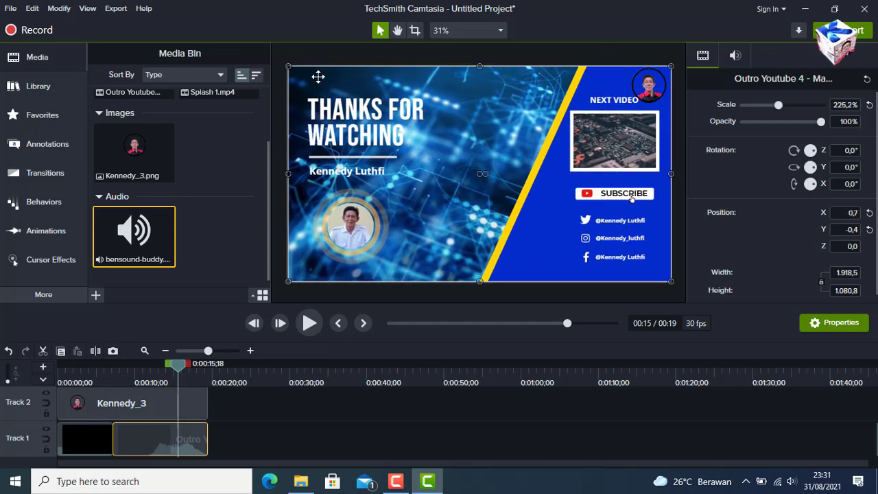
Jump back to an earlier point on the timeline and play through the enlarged Outro Youtube clip to check it, pausing partway
click(337, 327)
click(337, 327)
click(310, 323)
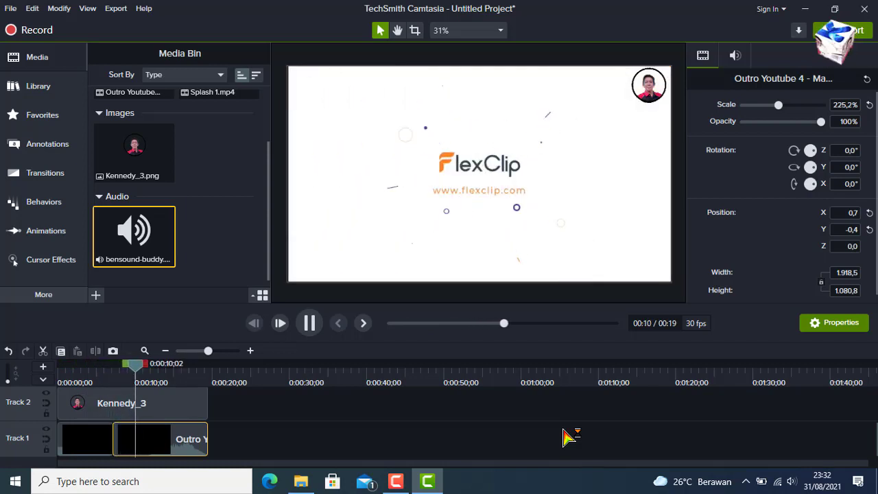
click(313, 327)
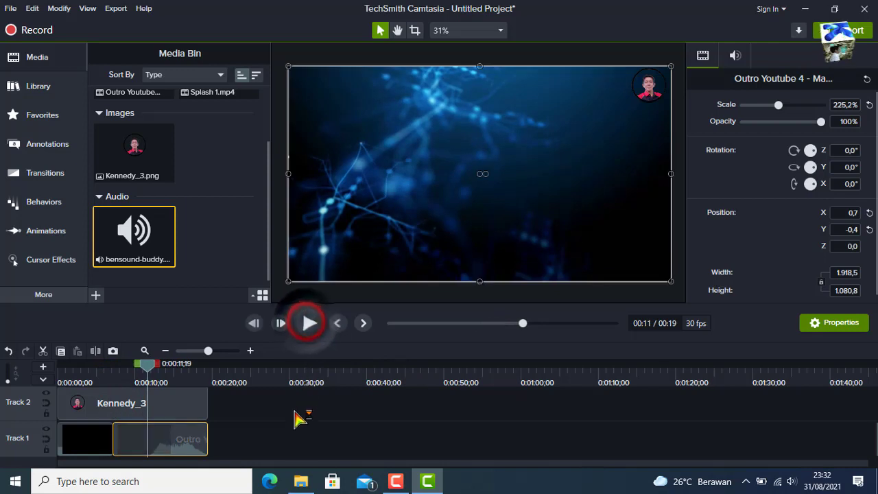